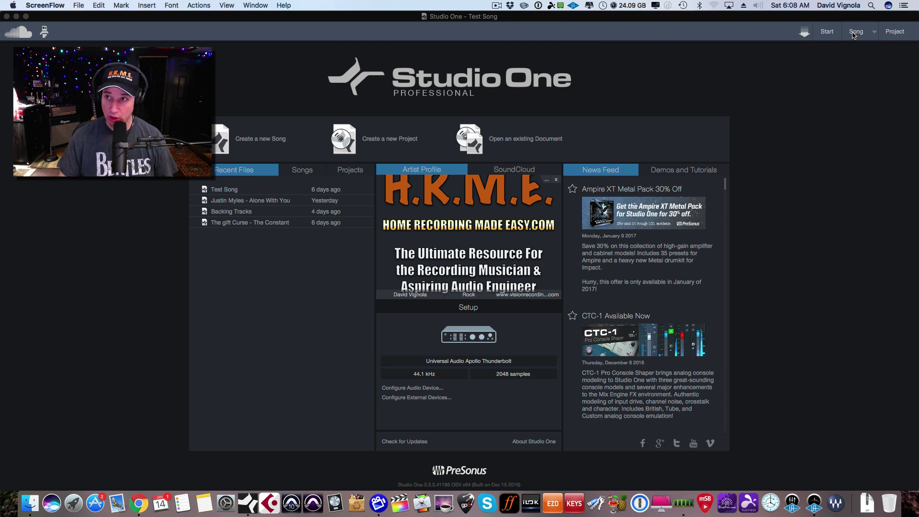
# Step: Switch from the Start page to the Test Song's Song view with its buses, FX and channels
pyautogui.click(855, 32)
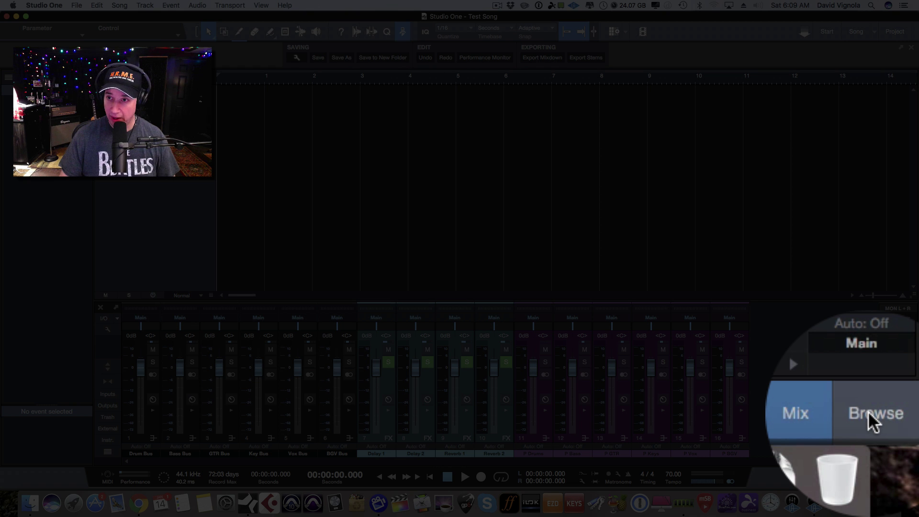
# Step: In the file browser, expand Desktop and its stems folder to list the fifteen WAV stems
pyautogui.click(901, 479)
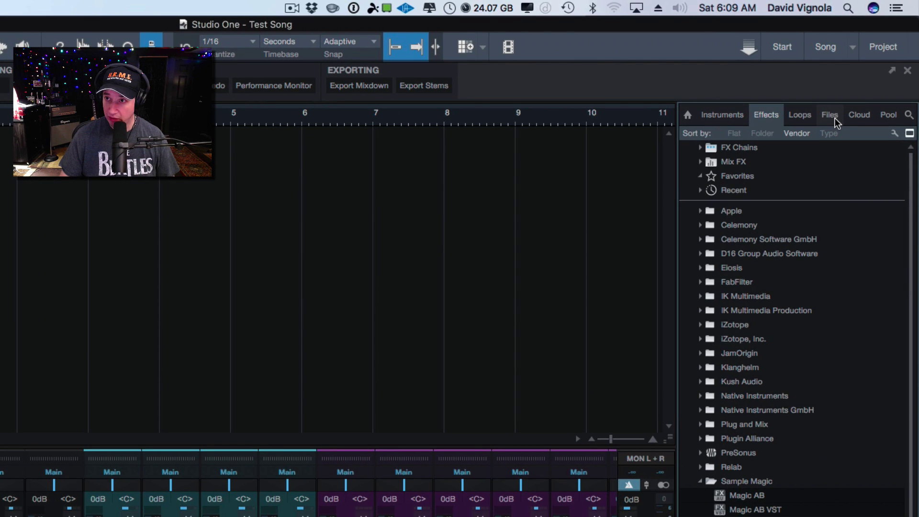
pyautogui.click(859, 78)
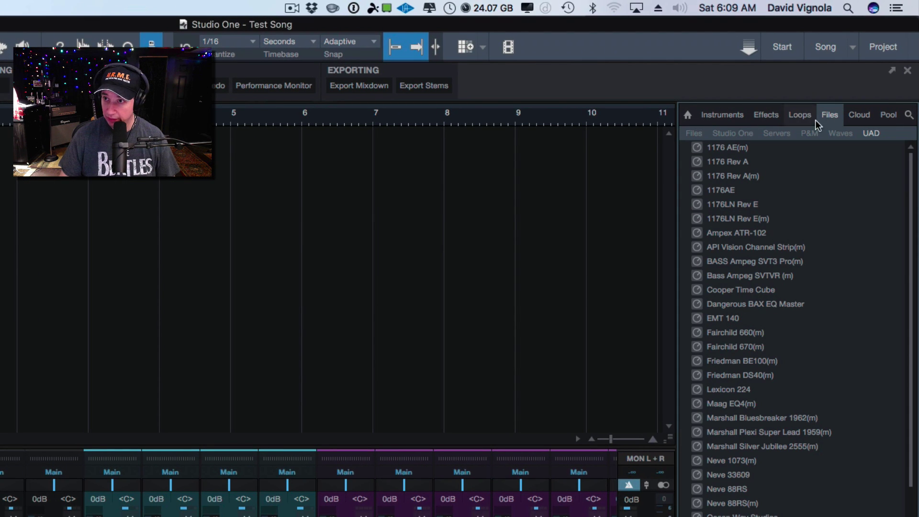
pyautogui.click(692, 134)
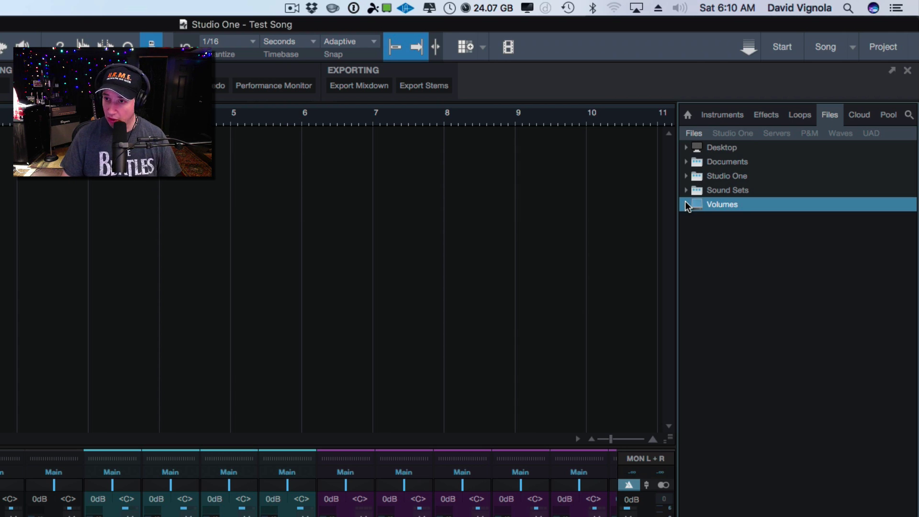
pyautogui.click(687, 148)
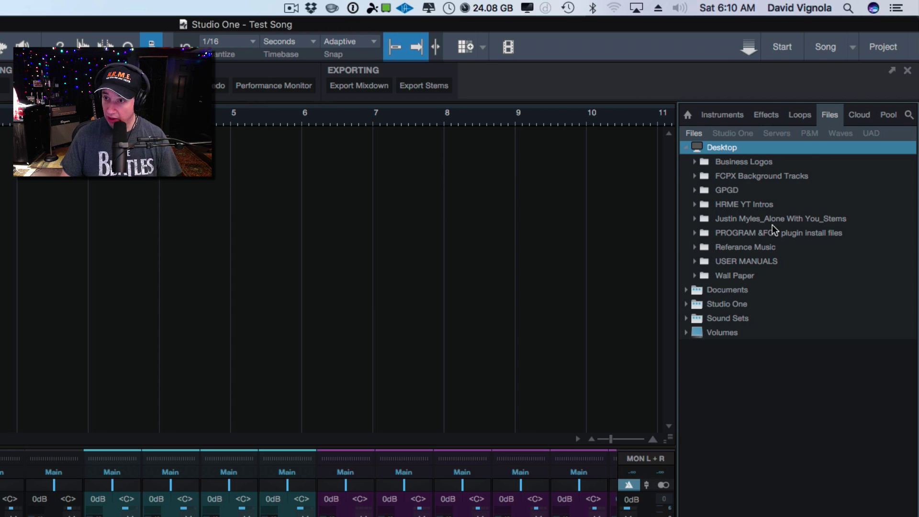
pyautogui.click(693, 220)
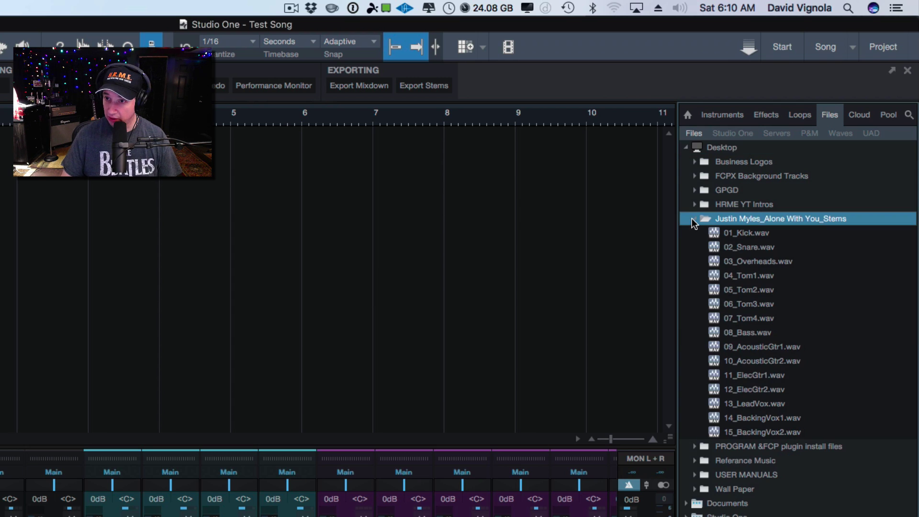
# Step: Select the stems from 01_Kick.wav through 15_BackingVox2.wav in the Files browser
pyautogui.click(728, 234)
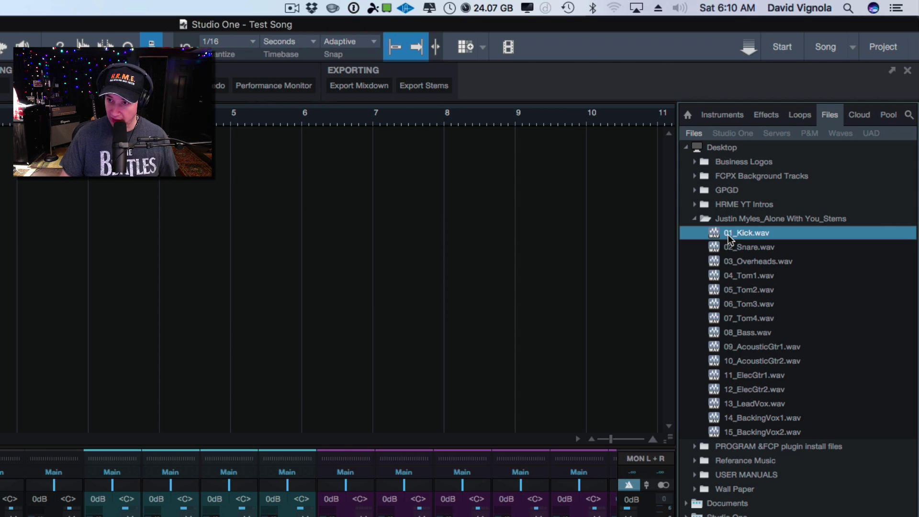
pyautogui.keyDown('shift'); pyautogui.click(733, 431); pyautogui.keyUp('shift')
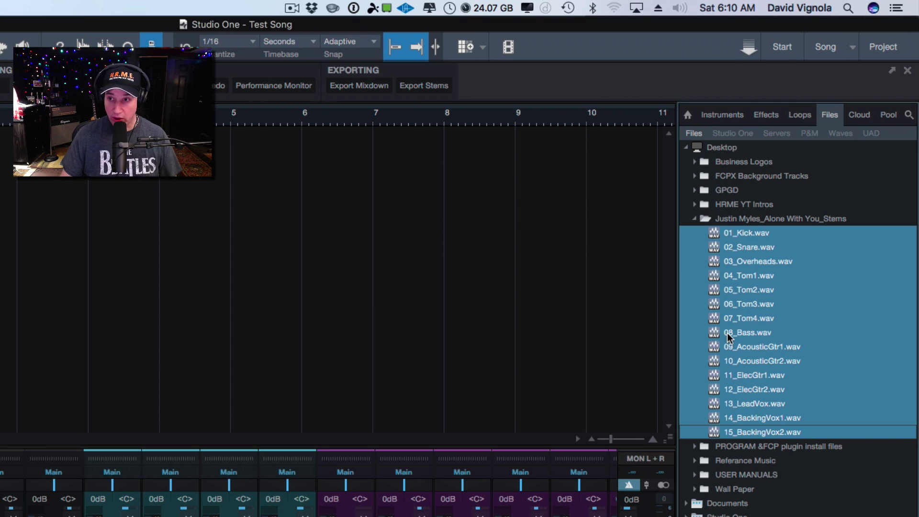
pyautogui.click(739, 236)
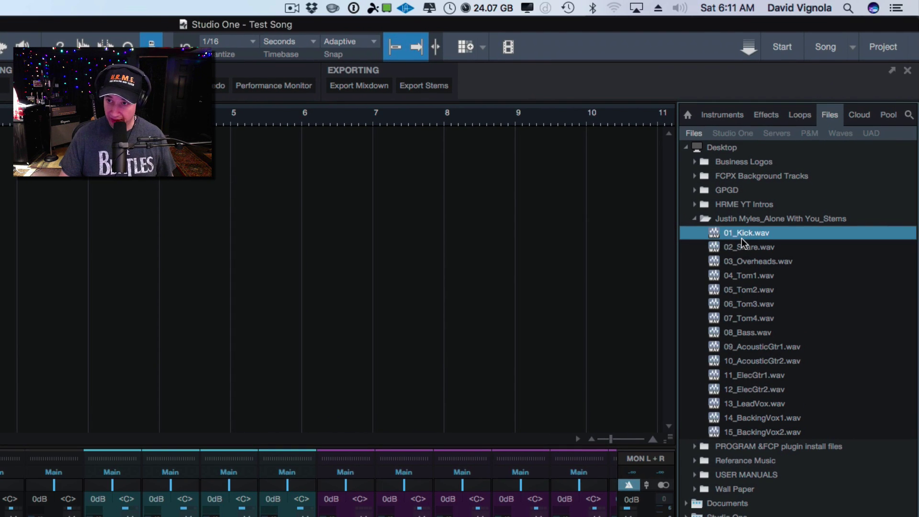
pyautogui.keyDown('shift'); pyautogui.click(744, 431); pyautogui.keyUp('shift')
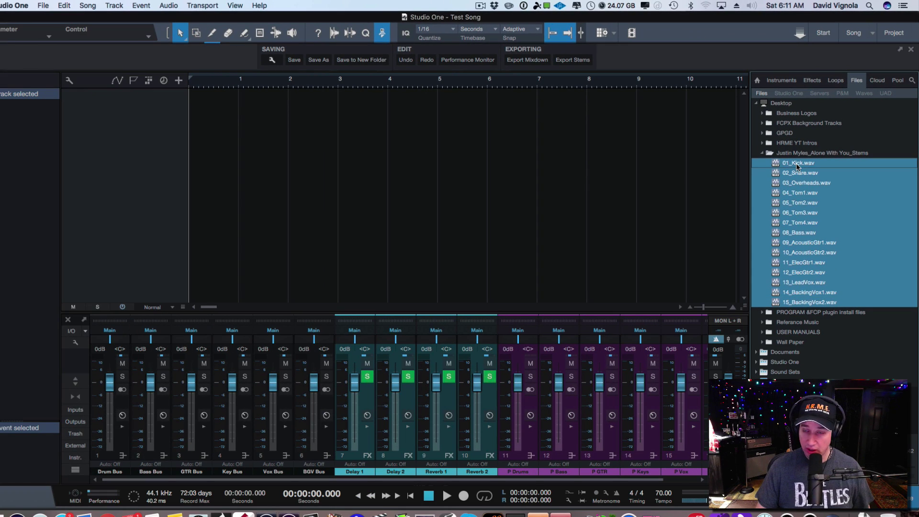
# Step: Drop the fifteen stems into the arrangement as tracks 17–31, then hide the browser
pyautogui.moveTo(797, 165); pyautogui.dragTo(206, 128)
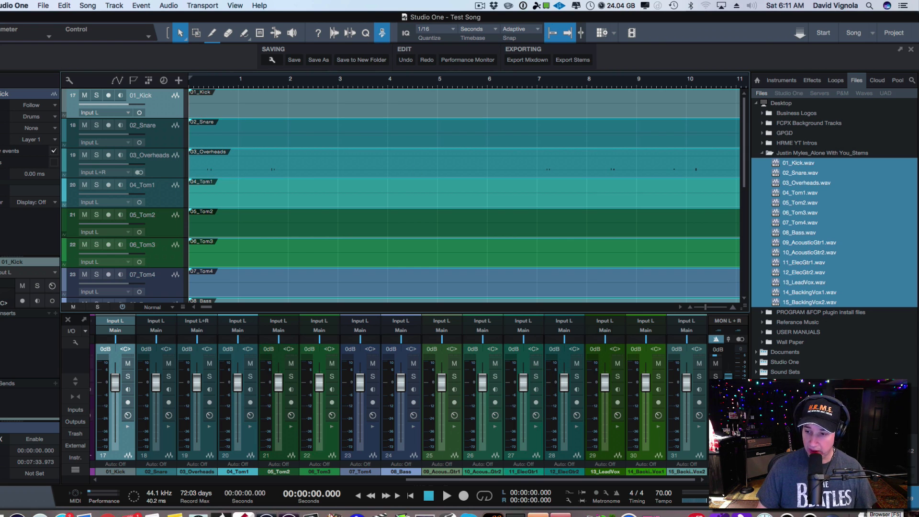
pyautogui.press('F5')
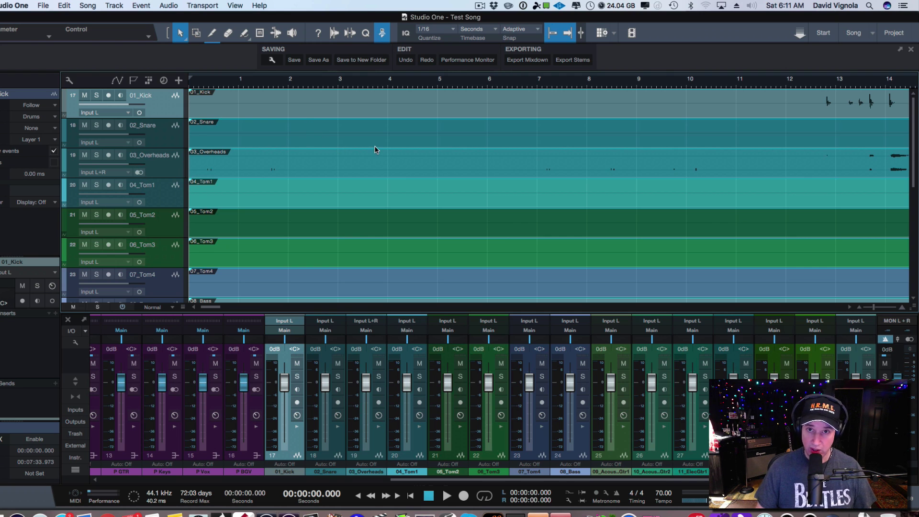
# Step: Zoom the timeline out until the stems show their full length to about 7:30
pyautogui.press('w')
pyautogui.press('w')
pyautogui.press('w')
pyautogui.press('w')
pyautogui.press('w')
pyautogui.press('w')
pyautogui.press('w')
pyautogui.press('w')
pyautogui.press('w')
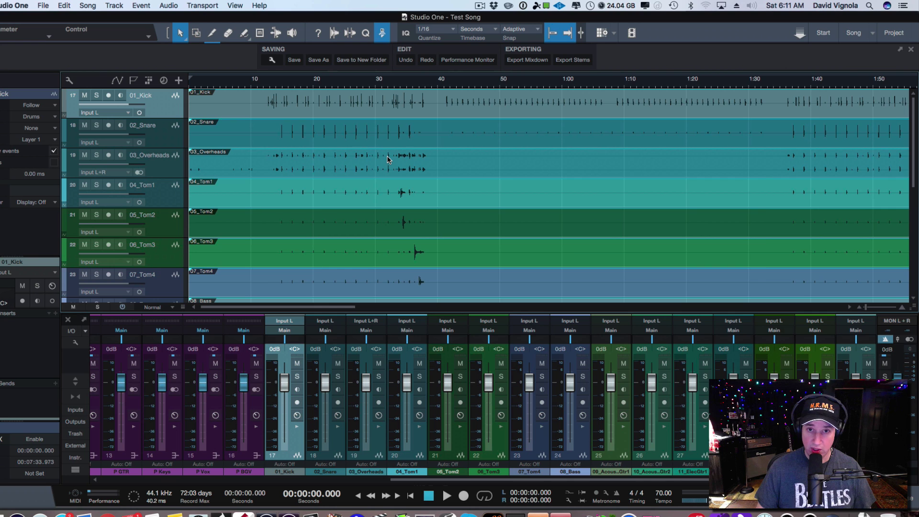
pyautogui.press('w')
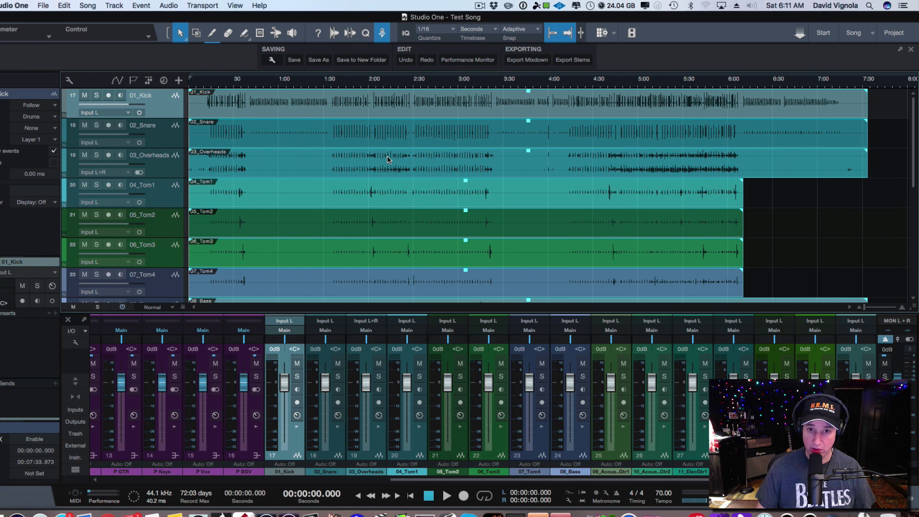
pyautogui.scroll(-6, 457, 137)
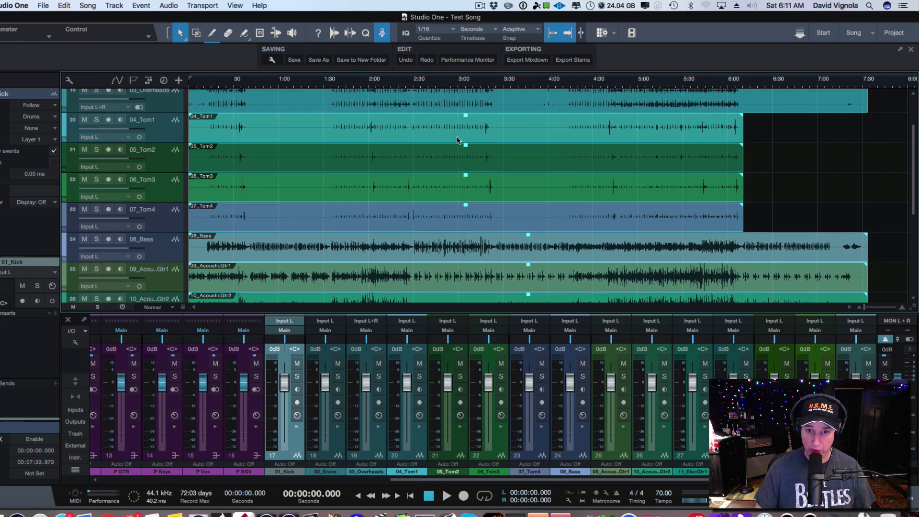
pyautogui.scroll(-2, 457, 141)
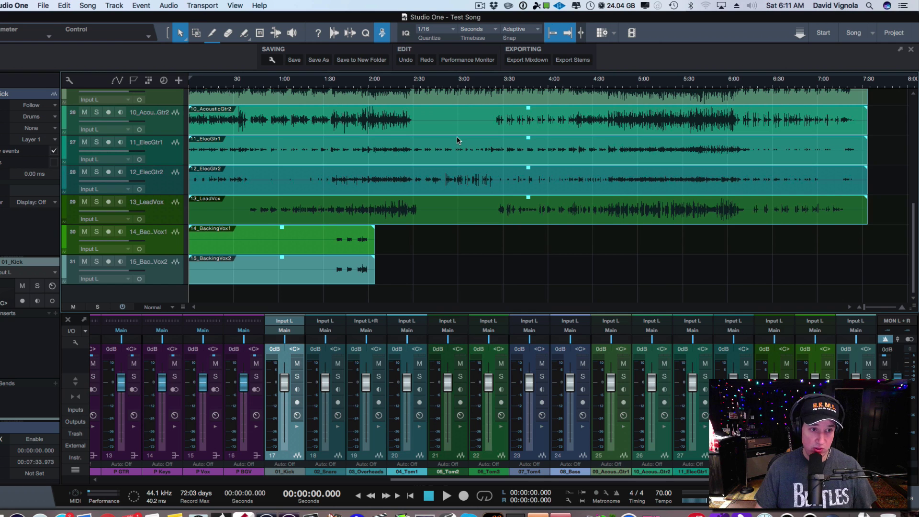
pyautogui.scroll(8, 457, 140)
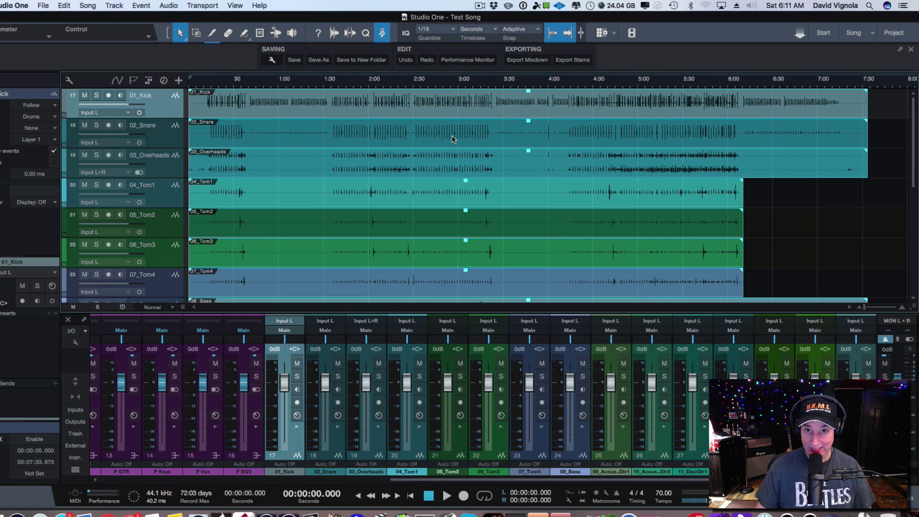
pyautogui.press('e')
pyautogui.press('e')
pyautogui.press('e')
pyautogui.press('e')
pyautogui.press('e')
pyautogui.press('e')
pyautogui.press('e')
pyautogui.press('e')
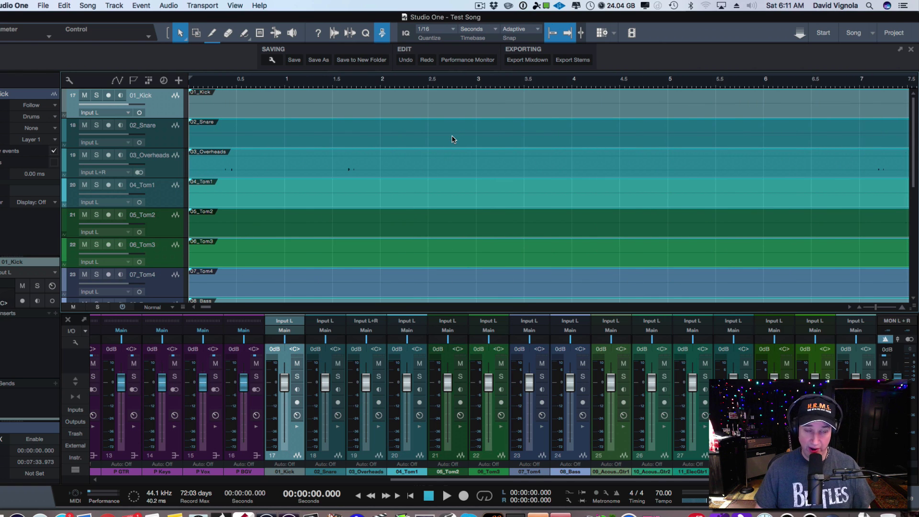
pyautogui.press('e')
pyautogui.press('e')
pyautogui.press('e')
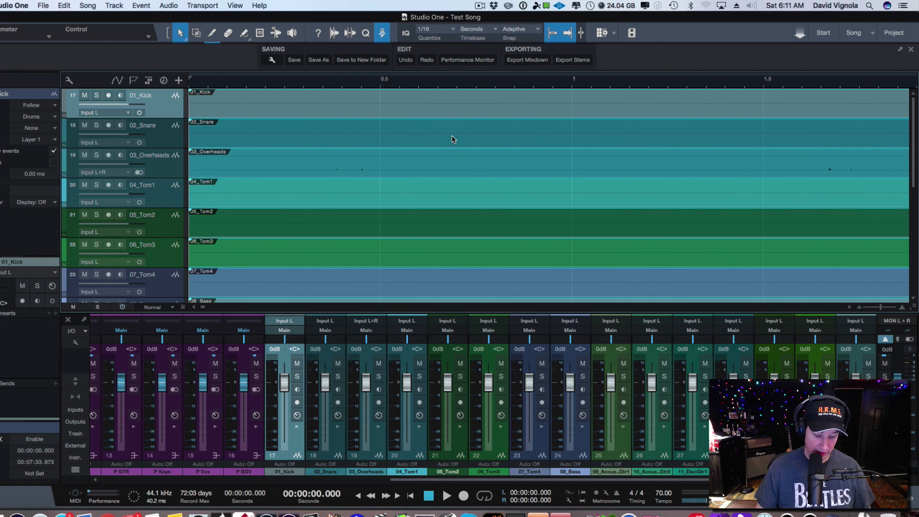
pyautogui.press('w')
pyautogui.press('w')
pyautogui.press('w')
pyautogui.press('w')
pyautogui.press('w')
pyautogui.press('w')
pyautogui.press('w')
pyautogui.press('w')
pyautogui.press('w')
pyautogui.press('w')
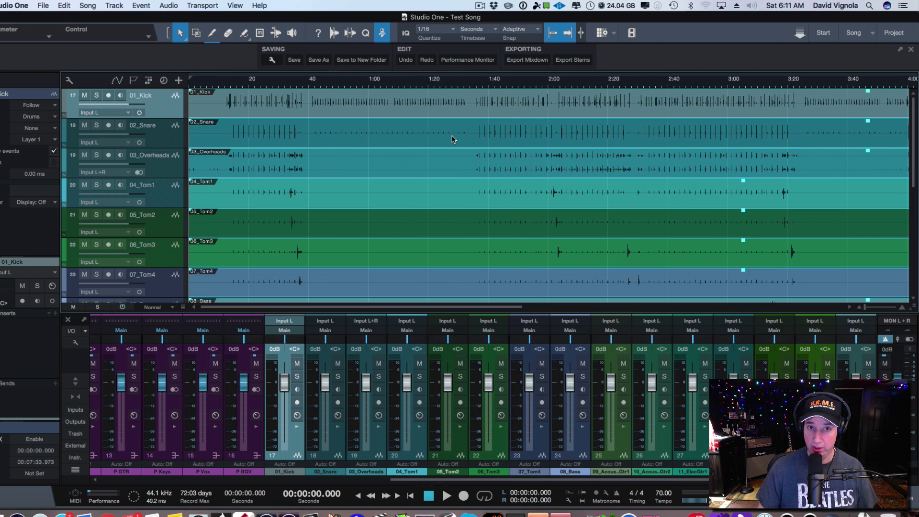
pyautogui.press('w')
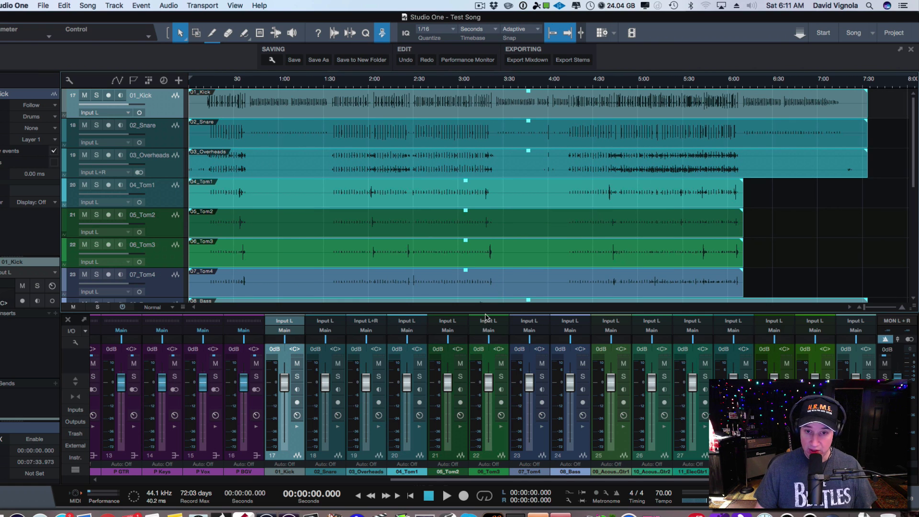
# Step: Drag the arrange/console divider down so the 08_Bass track's waveform is visible
pyautogui.moveTo(485, 314); pyautogui.dragTo(460, 412)
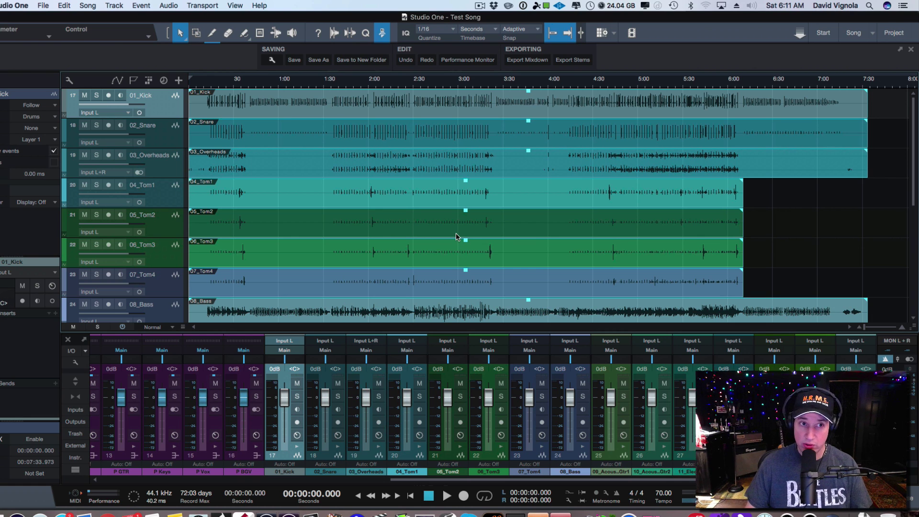